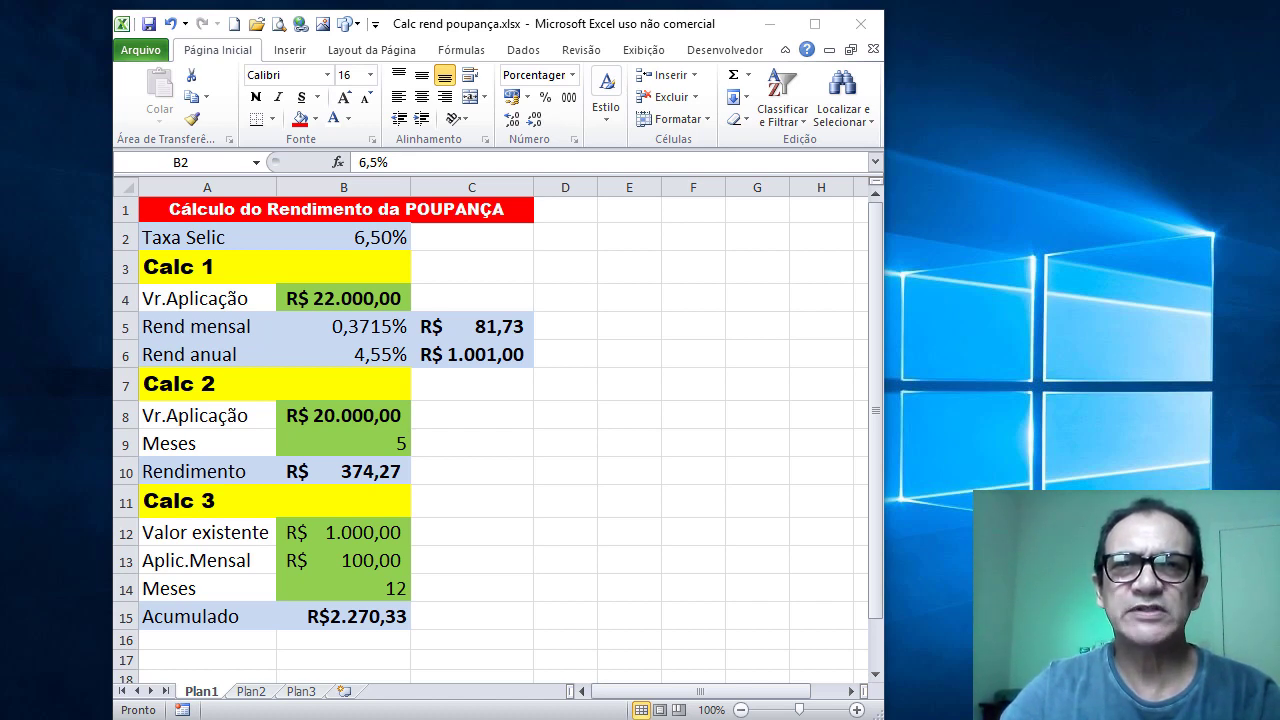
Step: Bring the spreadsheet back into focus and point out the Calc 1, Calc 2 and Calc 3 sections
key(alt+Tab)
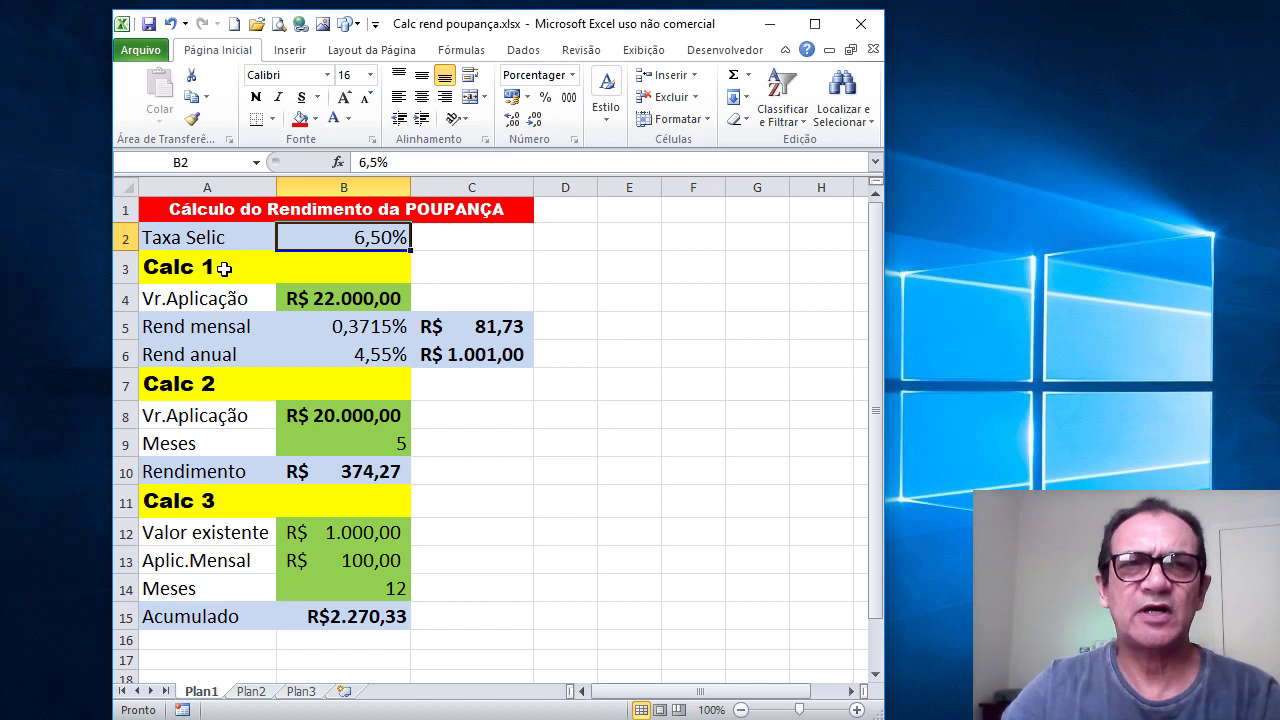
click(189, 270)
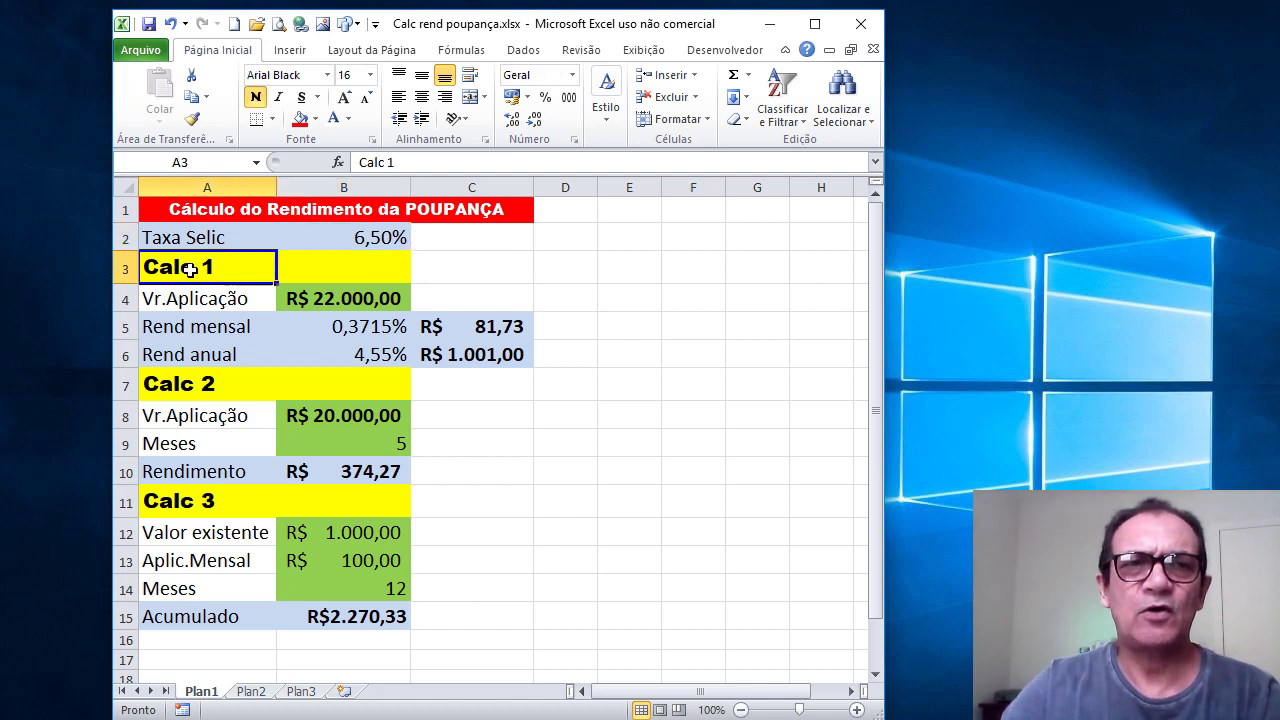
click(200, 389)
click(206, 499)
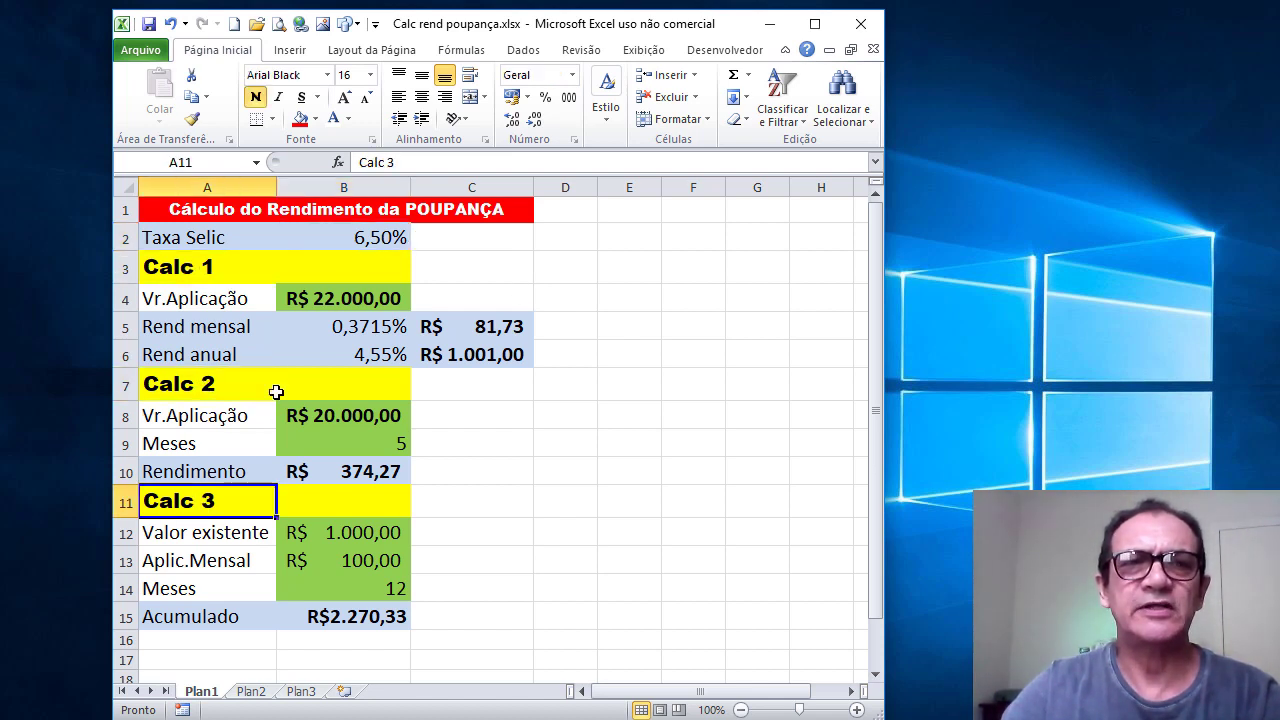
Step: Enter 20.000 as the Calc 1 investment amount in B4
click(343, 298)
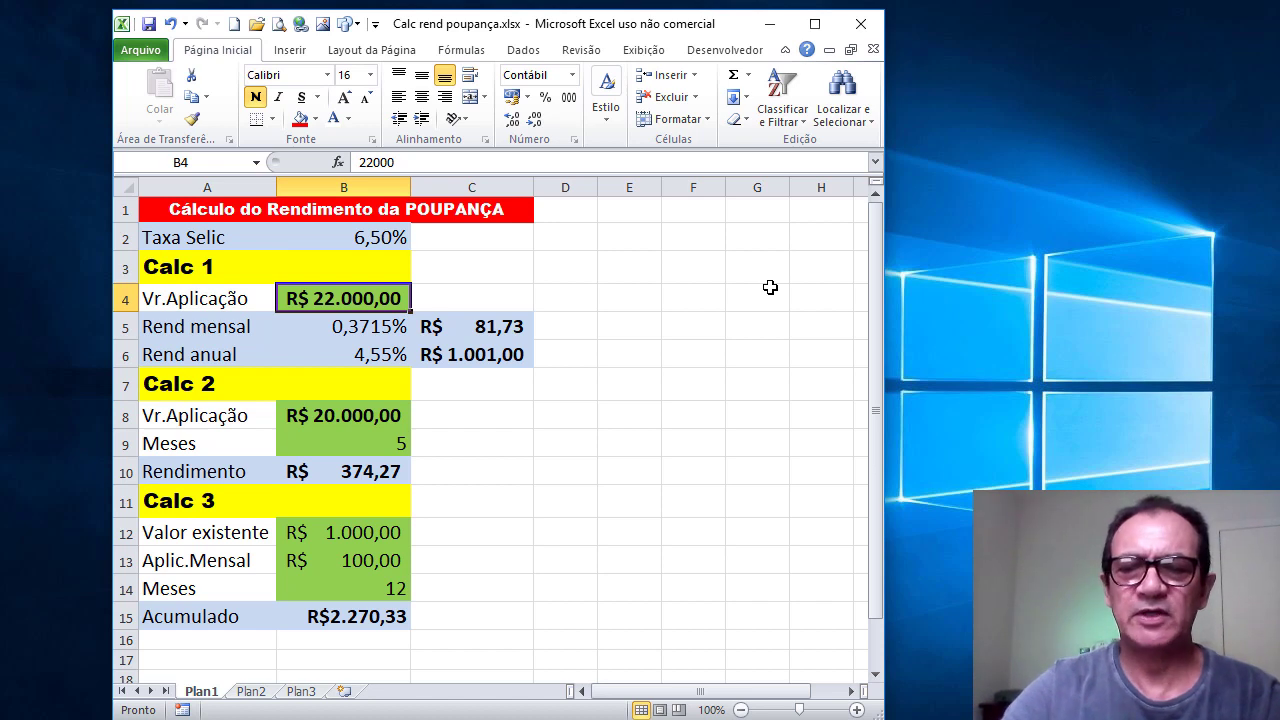
text(20.0)
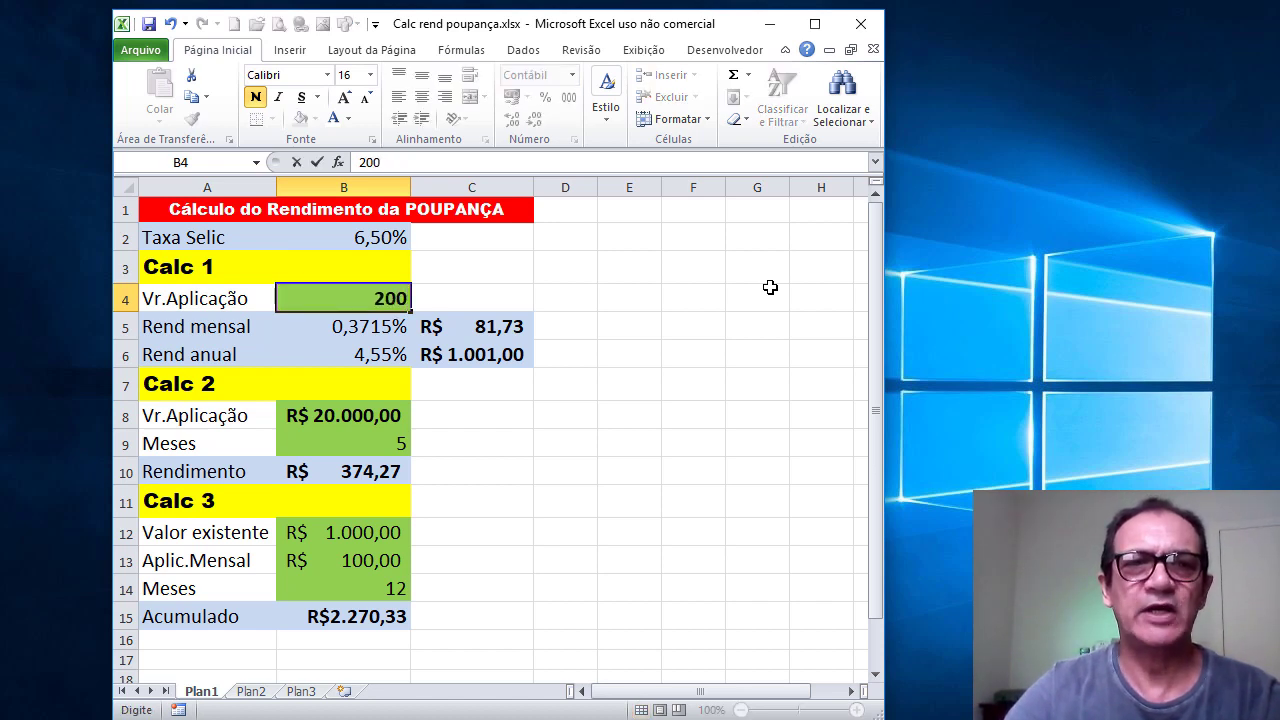
text(00)
key(Return)
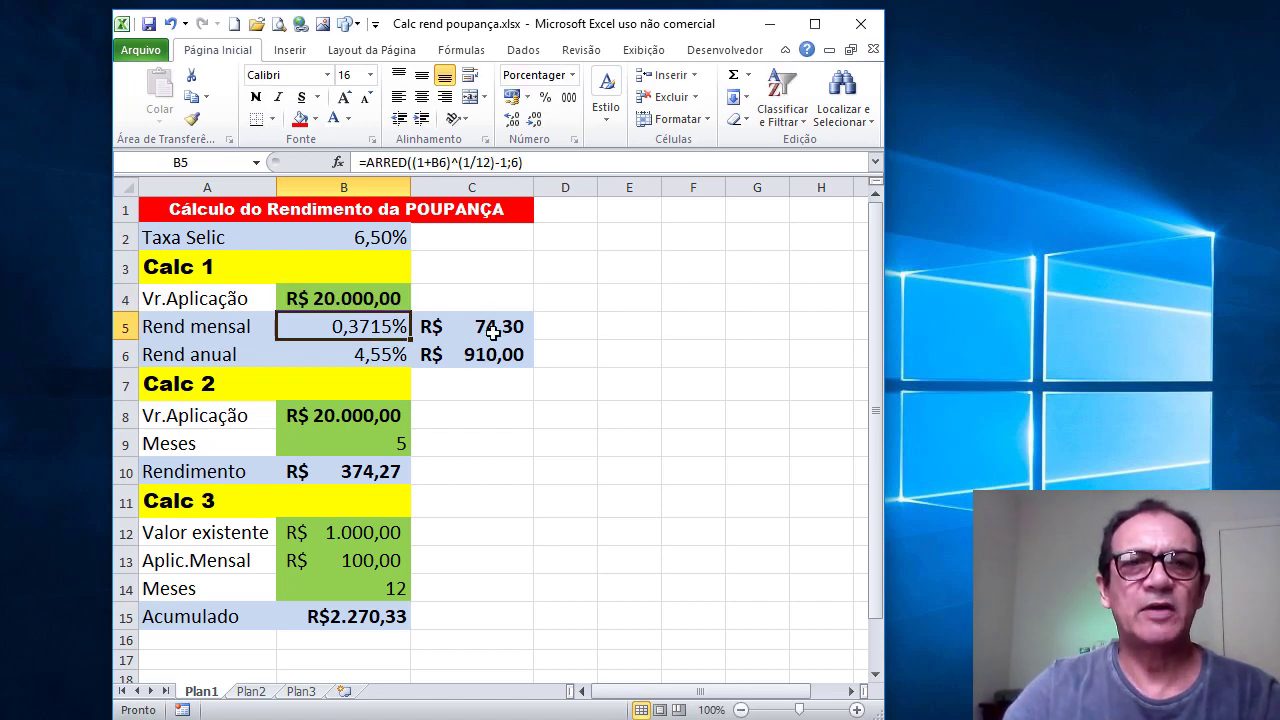
Step: Check the monthly (R$ 74,30) and annual (R$ 910,00) return formulas in C5 and C6
click(494, 327)
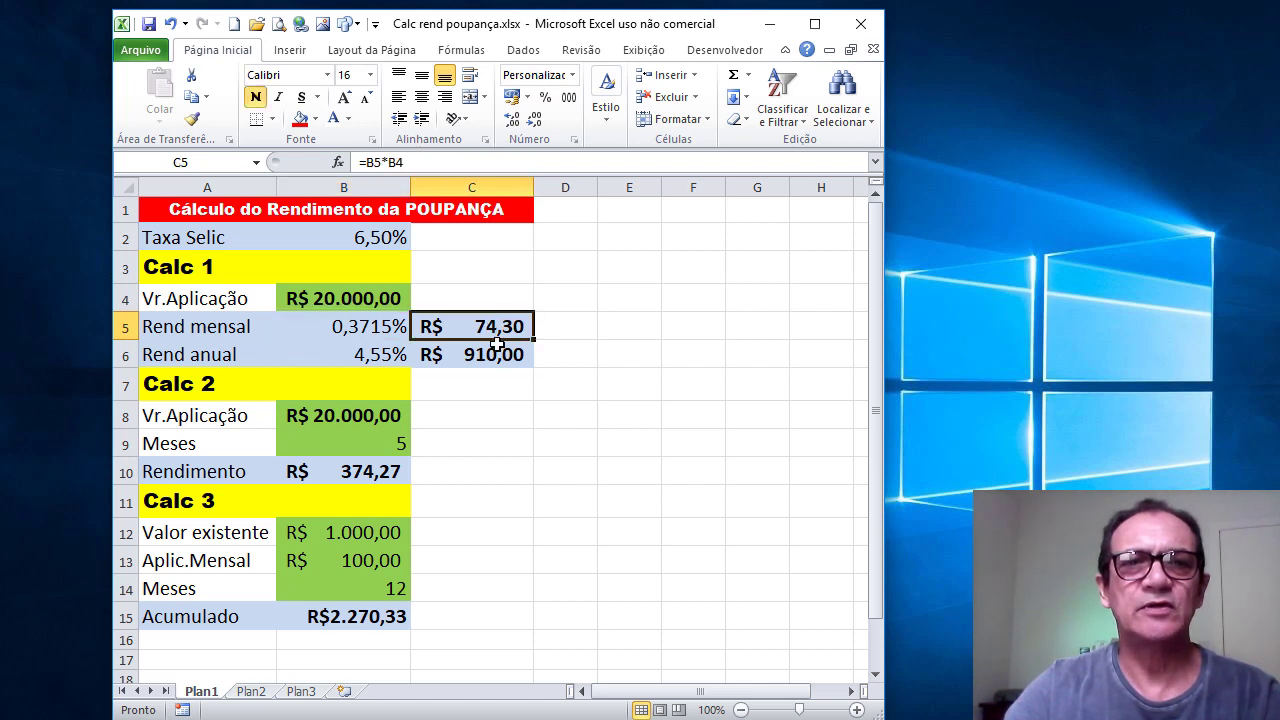
click(502, 356)
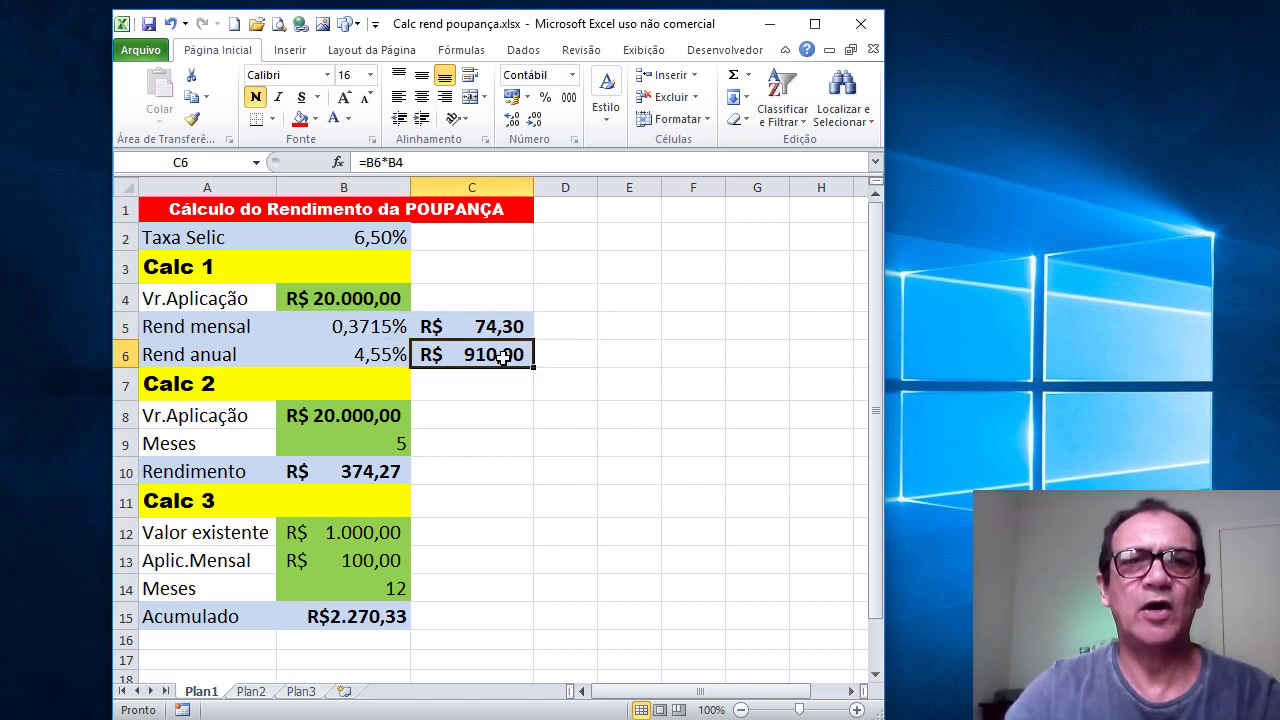
click(395, 417)
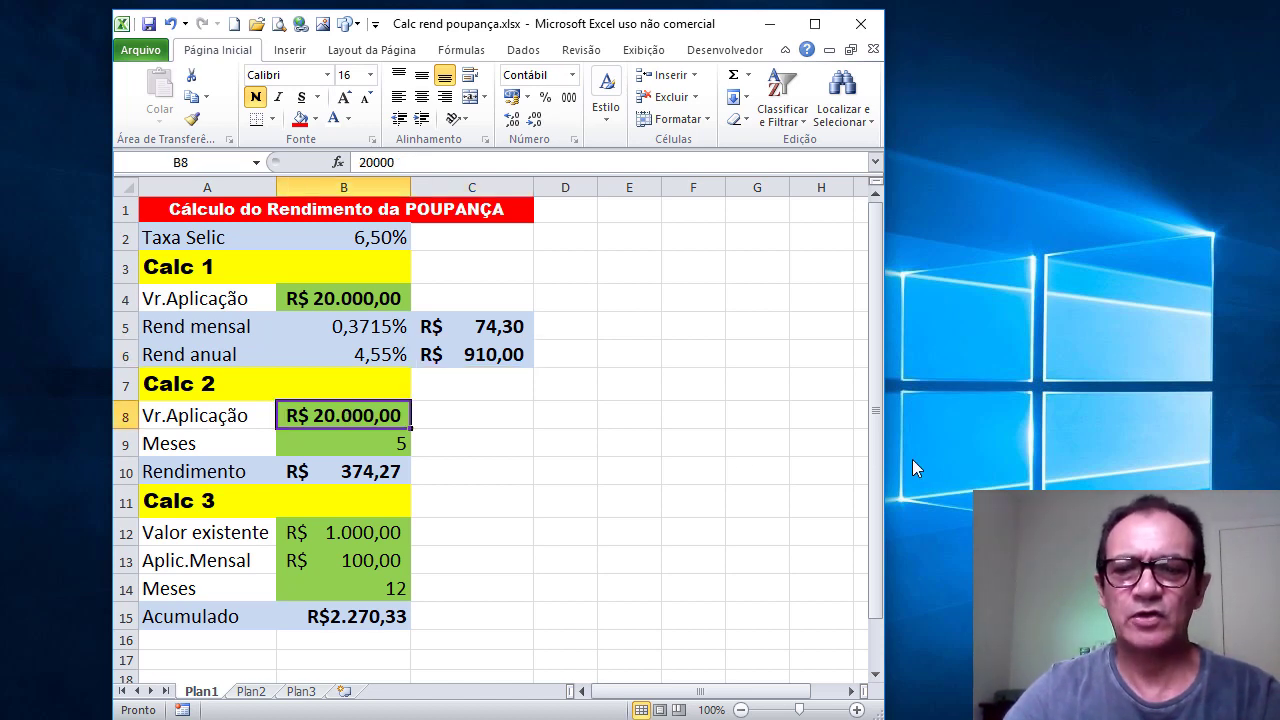
Step: Enter 22.000 as the Calc 2 investment and 3 as its number of months
text(22.)
text(0)
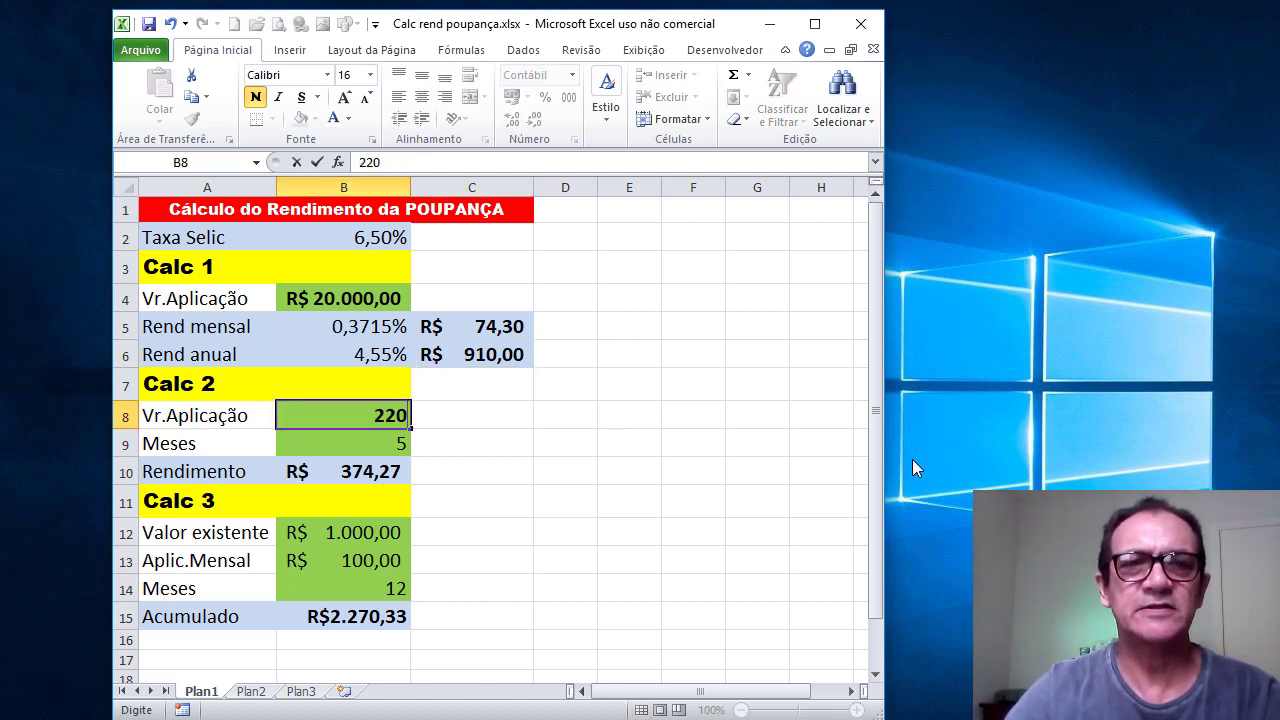
text(00)
key(Return)
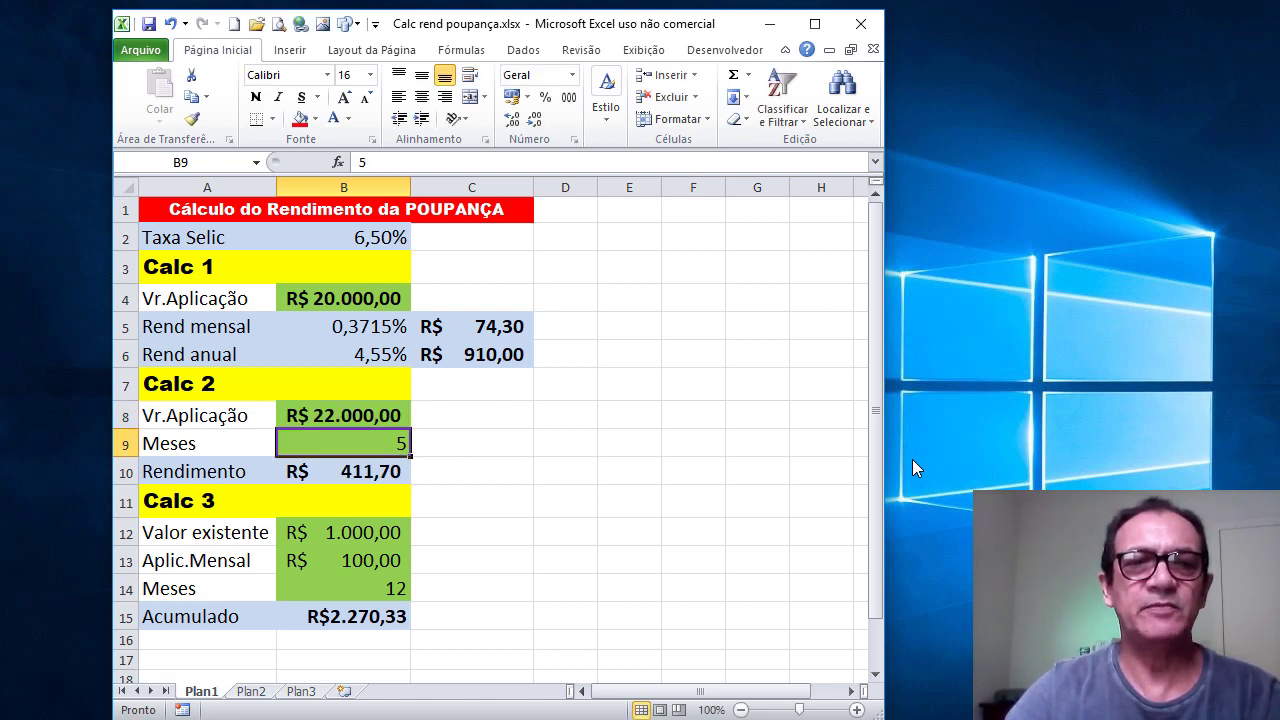
text(3)
key(Return)
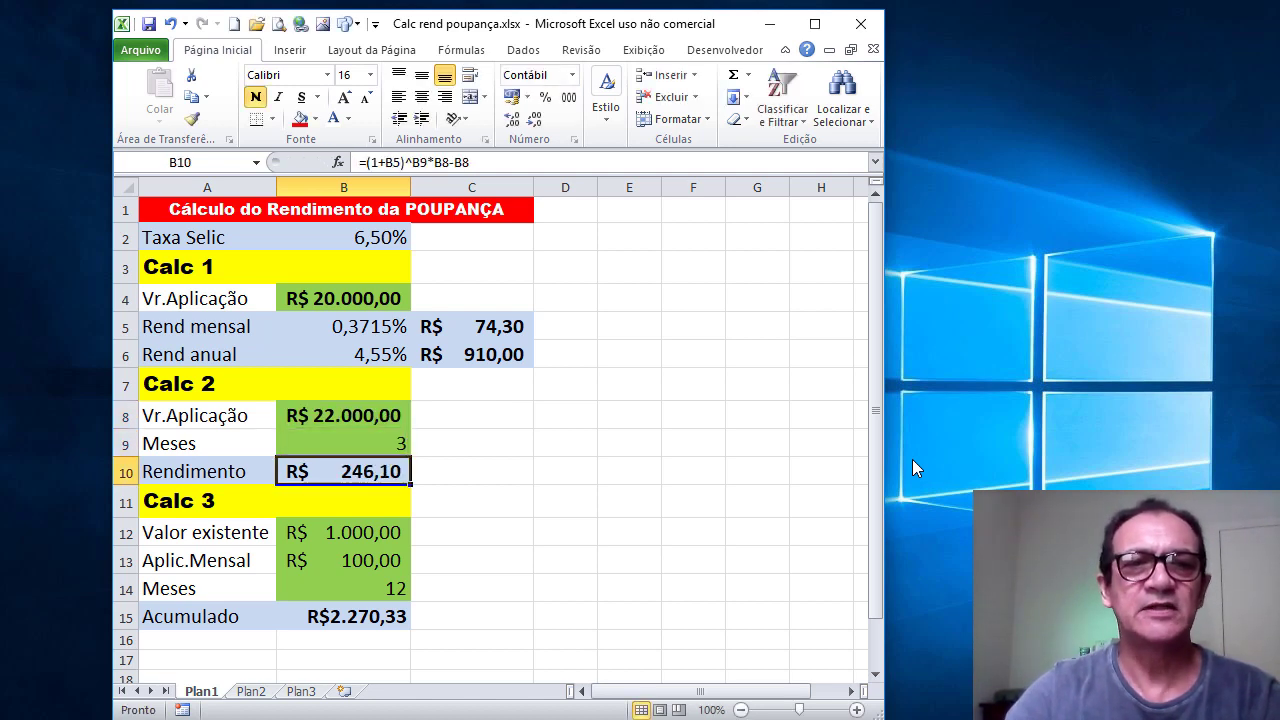
Step: Review B8 and B9, then the Rendimento formula =(1+B5)^B9*B8-B8 giving R$ 246,10
click(400, 444)
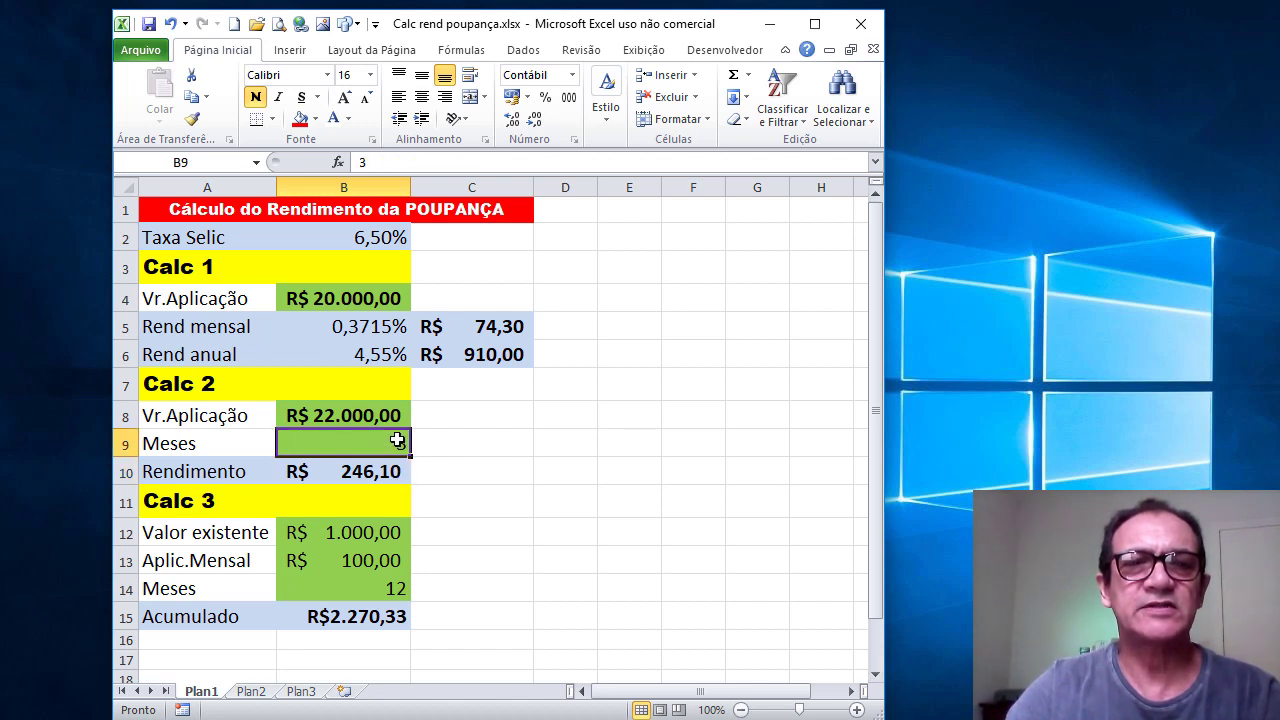
click(344, 418)
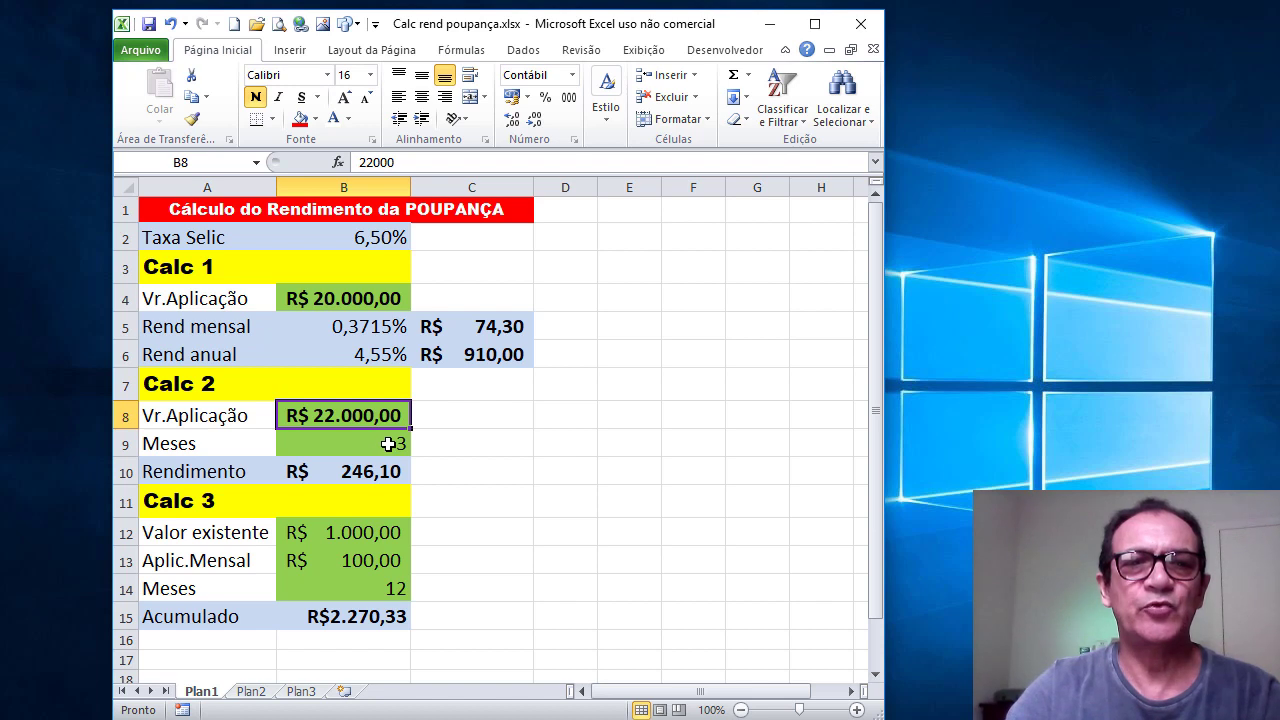
click(388, 444)
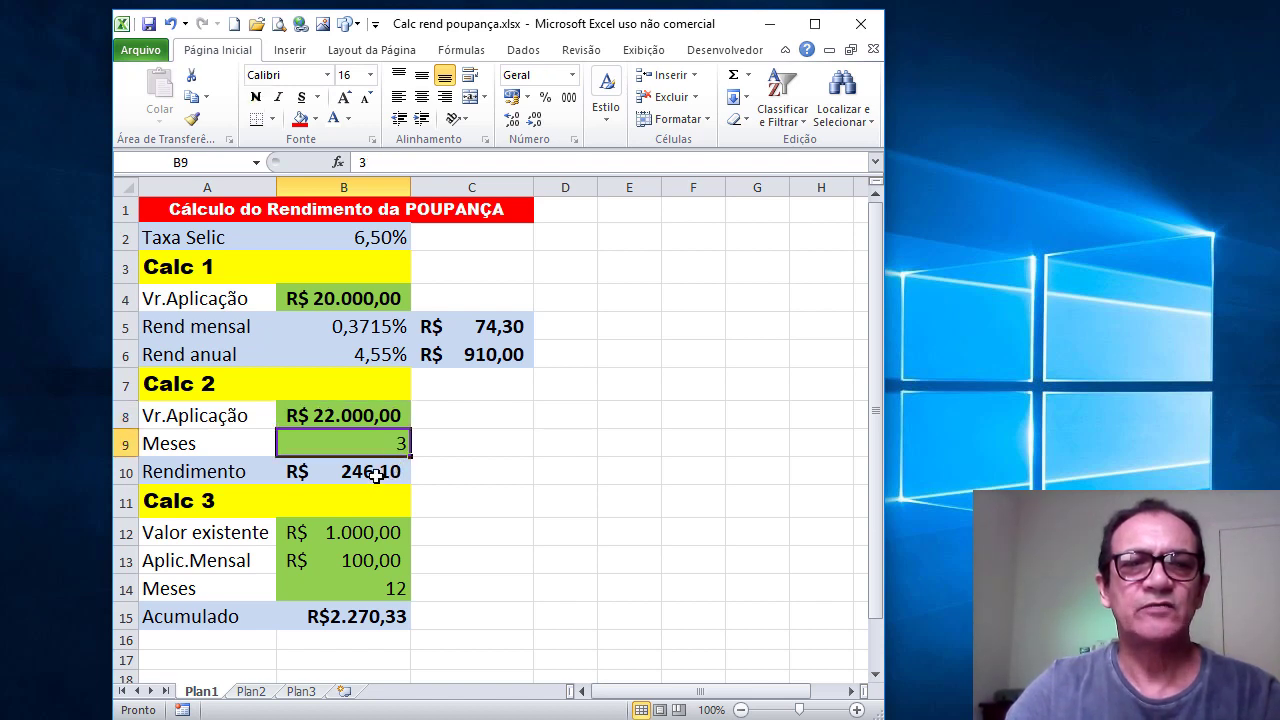
click(375, 476)
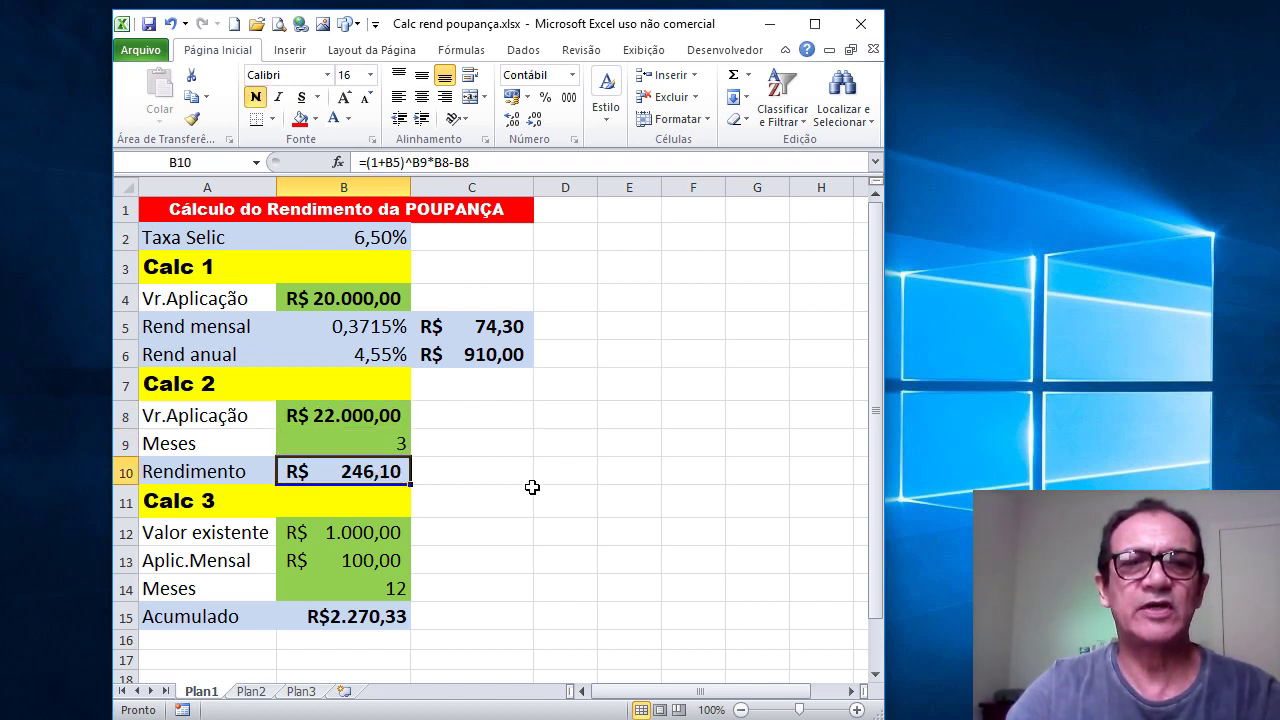
Step: Set the Calc 3 existing amount to 2.000, re-entering contribution 100 and 12 months
click(362, 532)
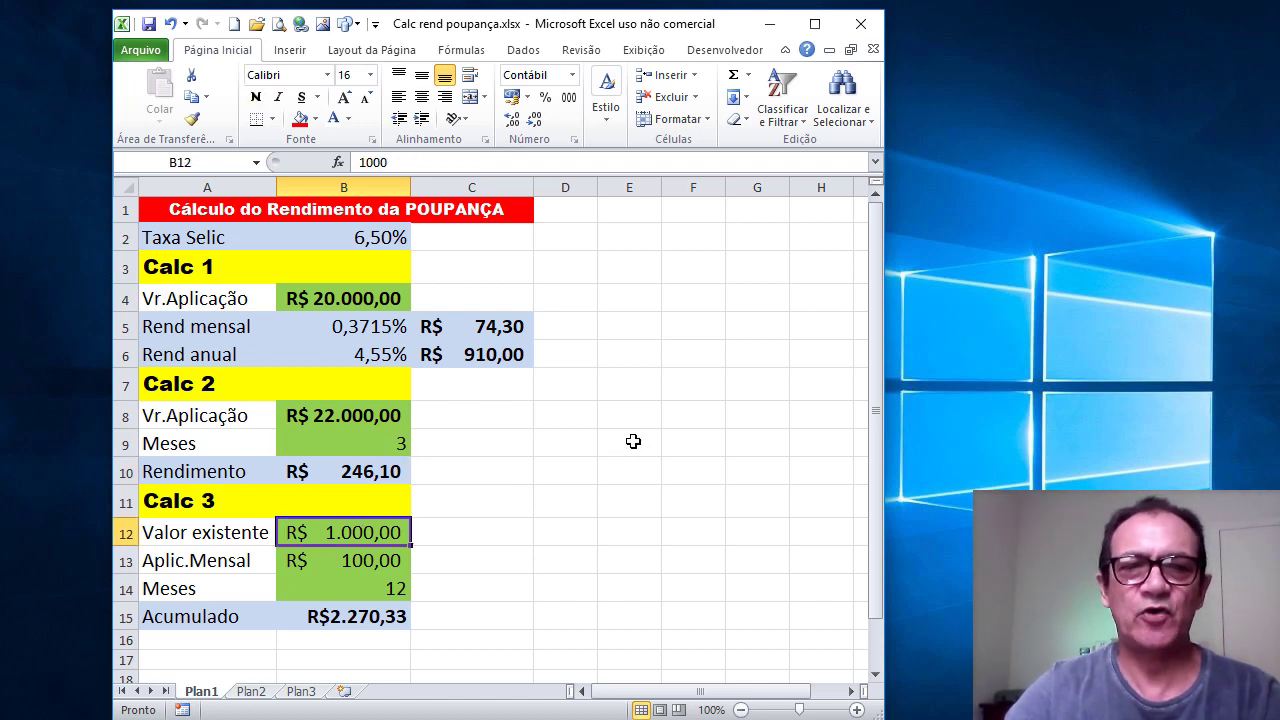
text(2.000)
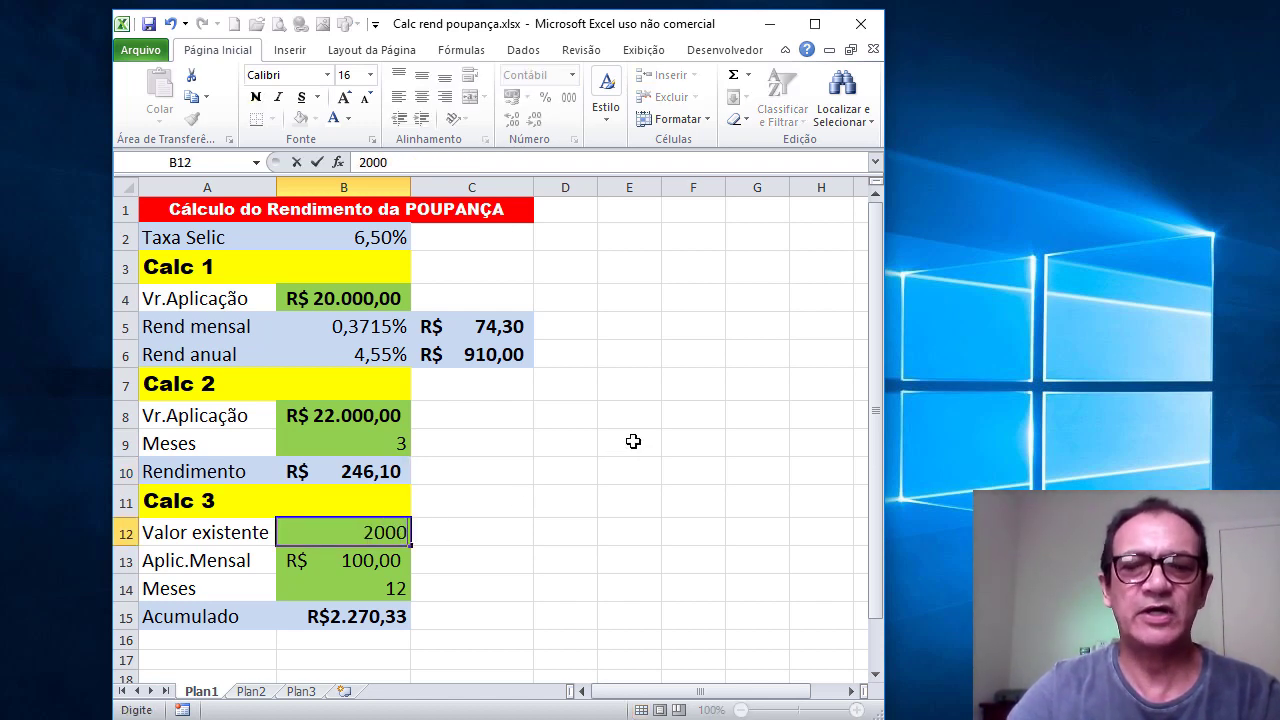
key(Return)
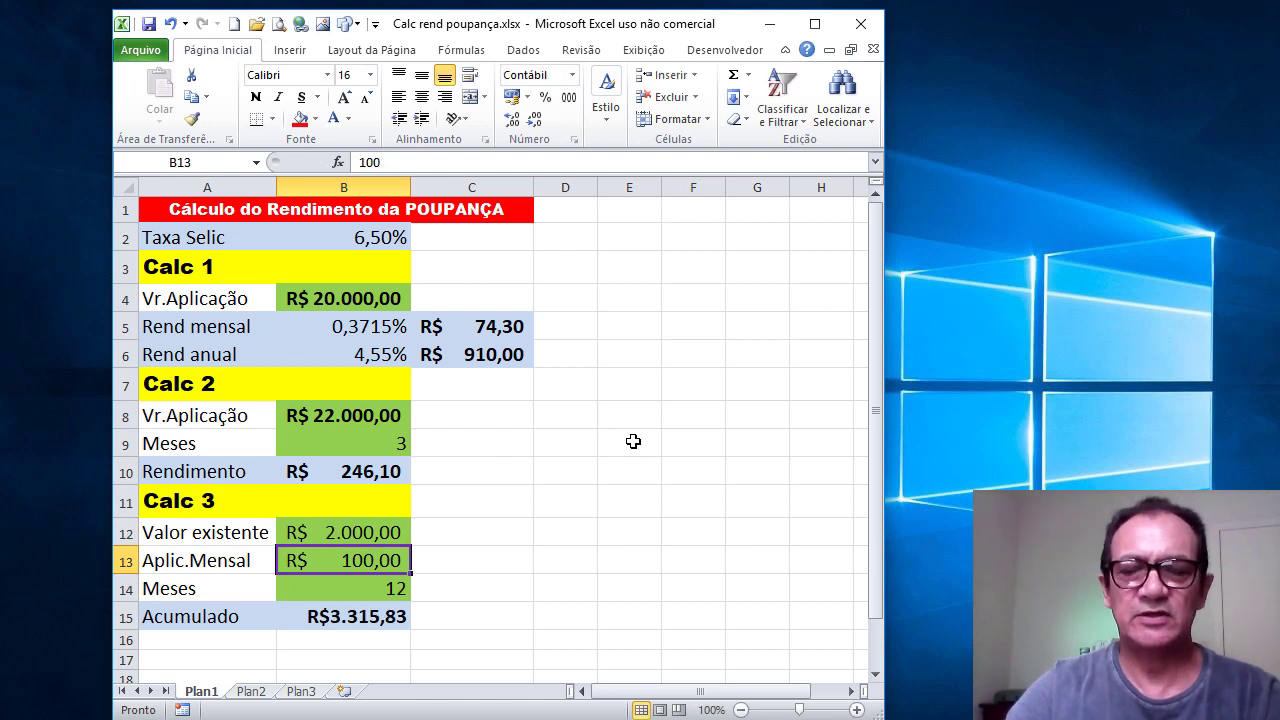
text(100)
key(Return)
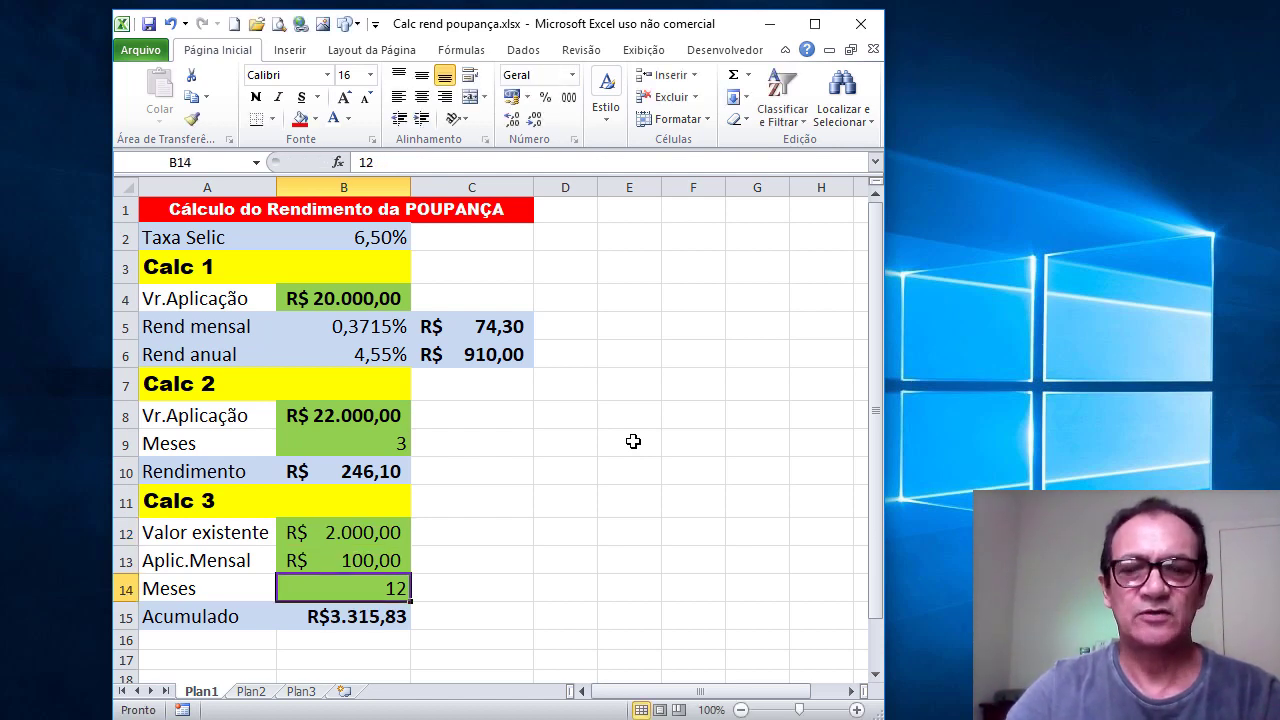
text(12)
key(Return)
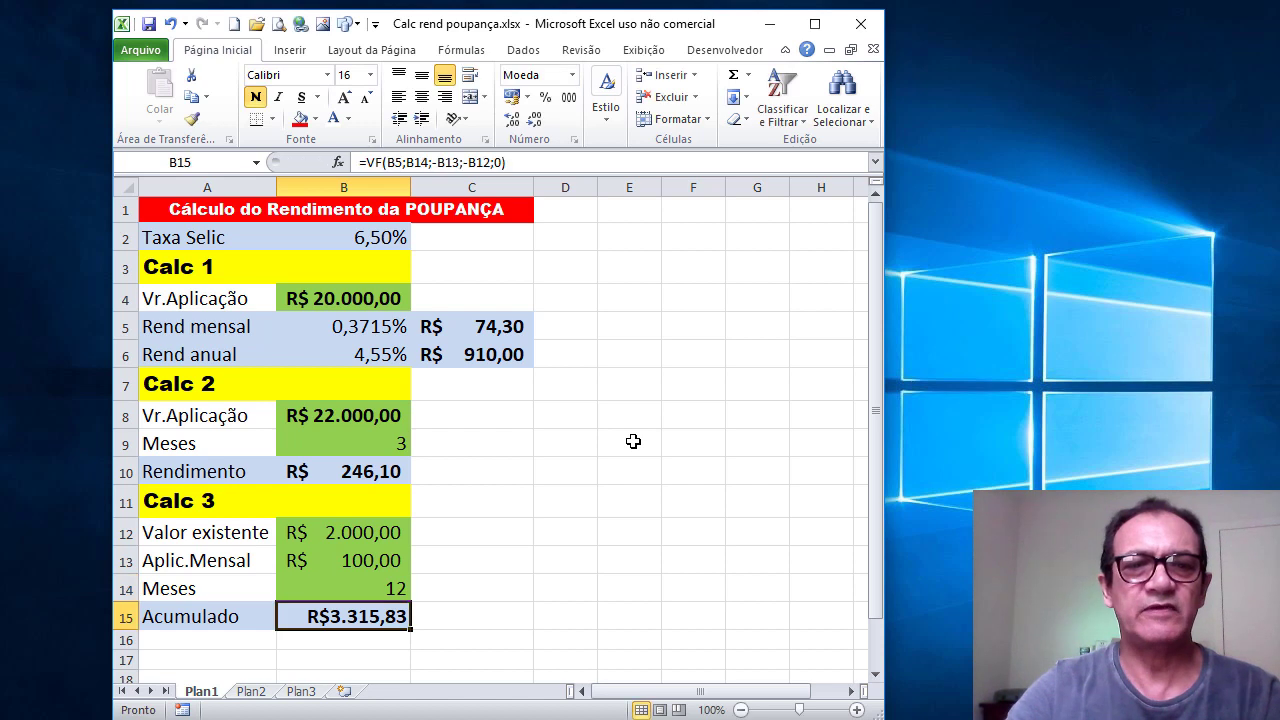